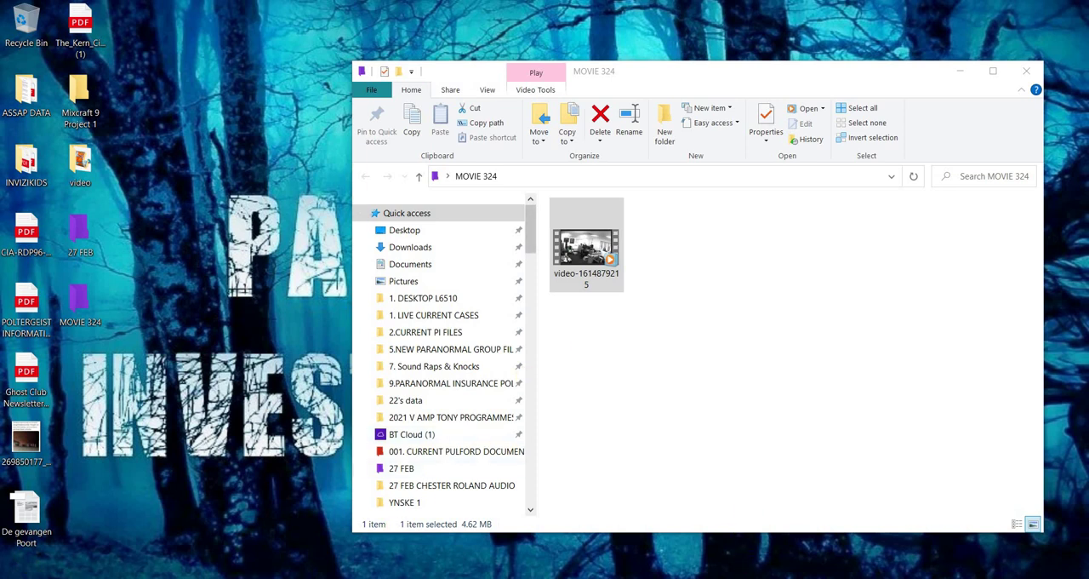
Open the CCTV office video from the MOVIE 324 folder in Windows Media Player
{"action": "key", "text": "Return"}
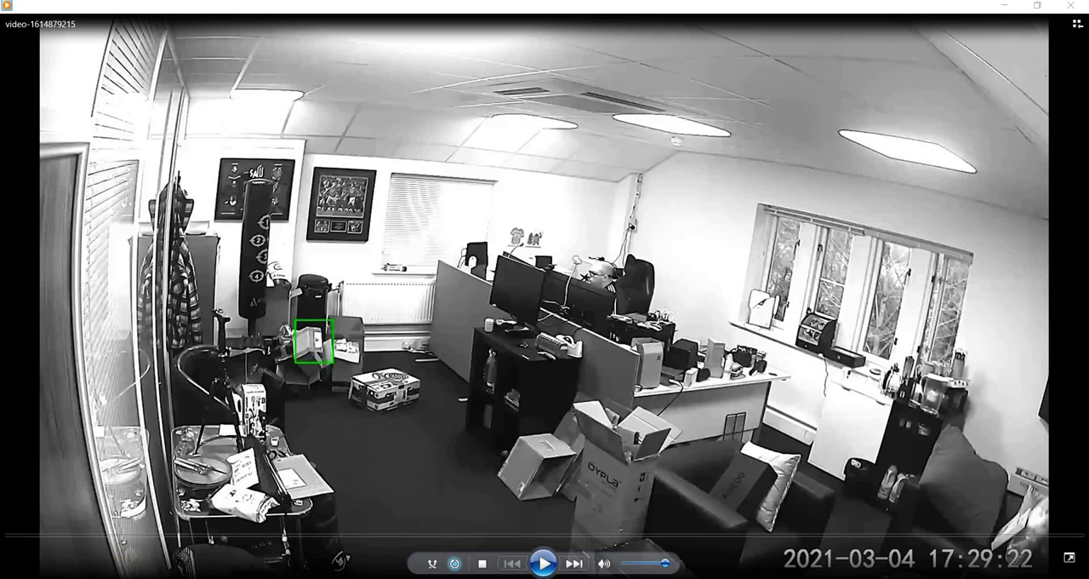
Play the one-minute security clip through to about 0:59
{"action": "left_click", "coordinate": [547, 563]}
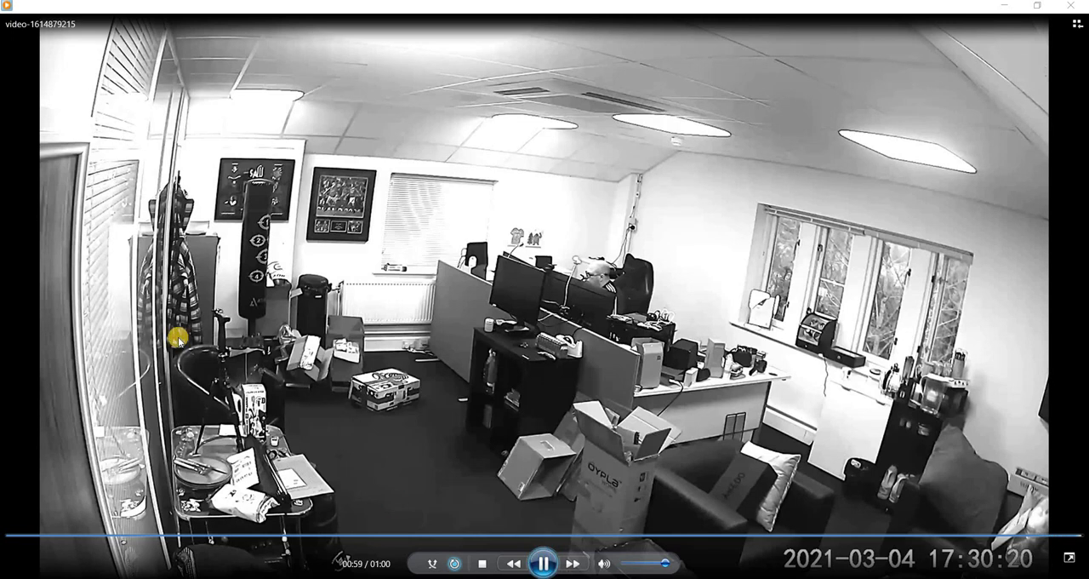
Close Media Player, glance at the Movie 324 Writer note, and return to File Explorer
{"action": "left_click", "coordinate": [1071, 6]}
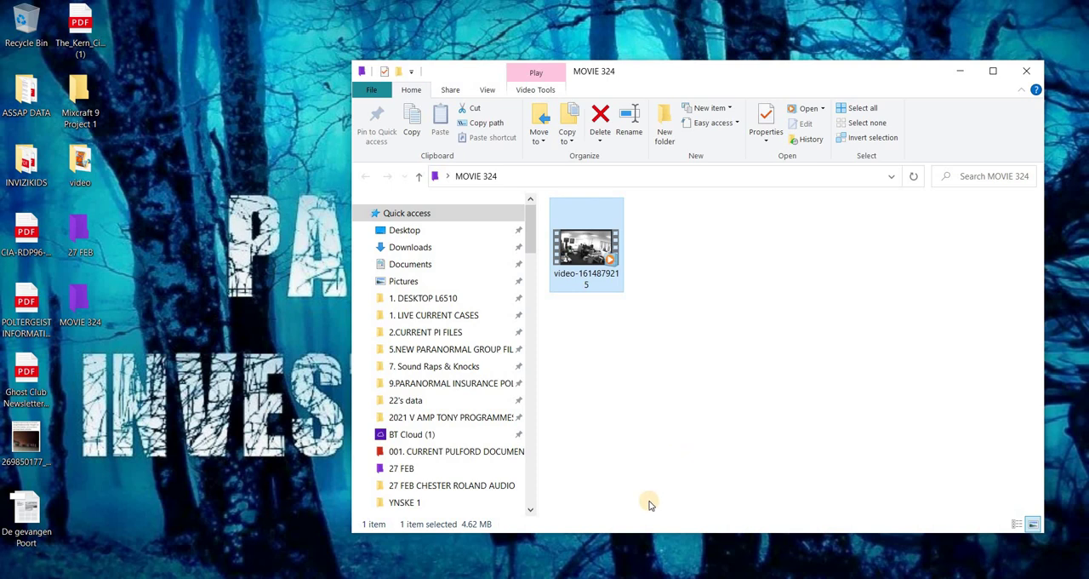
{"action": "key", "text": "alt+Tab"}
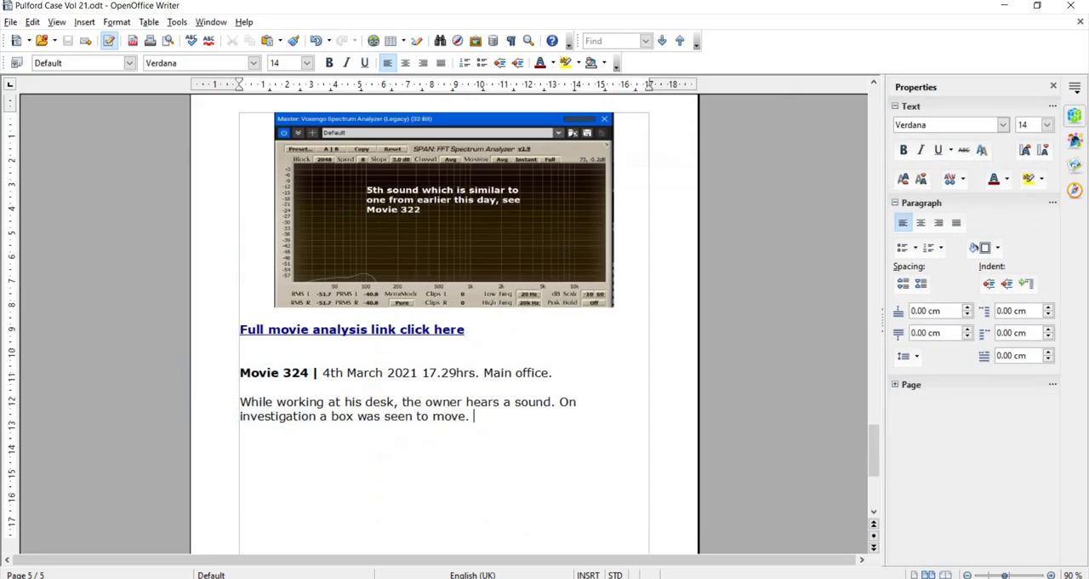
{"action": "key", "text": "alt+Tab"}
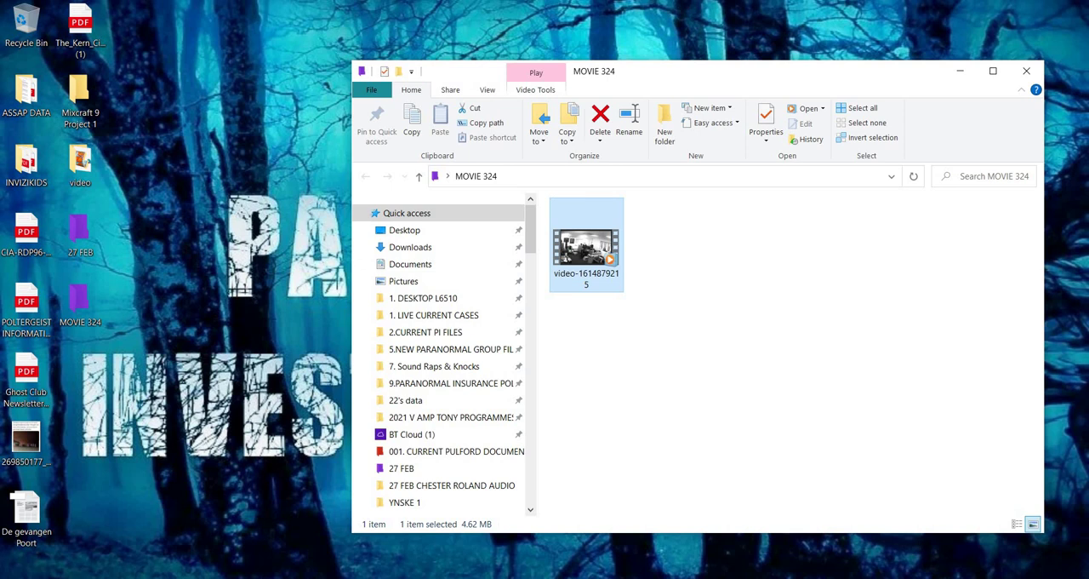
Bring up Windows Movie Maker from the taskbar and maximize its empty project
{"action": "left_click", "coordinate": [469, 573]}
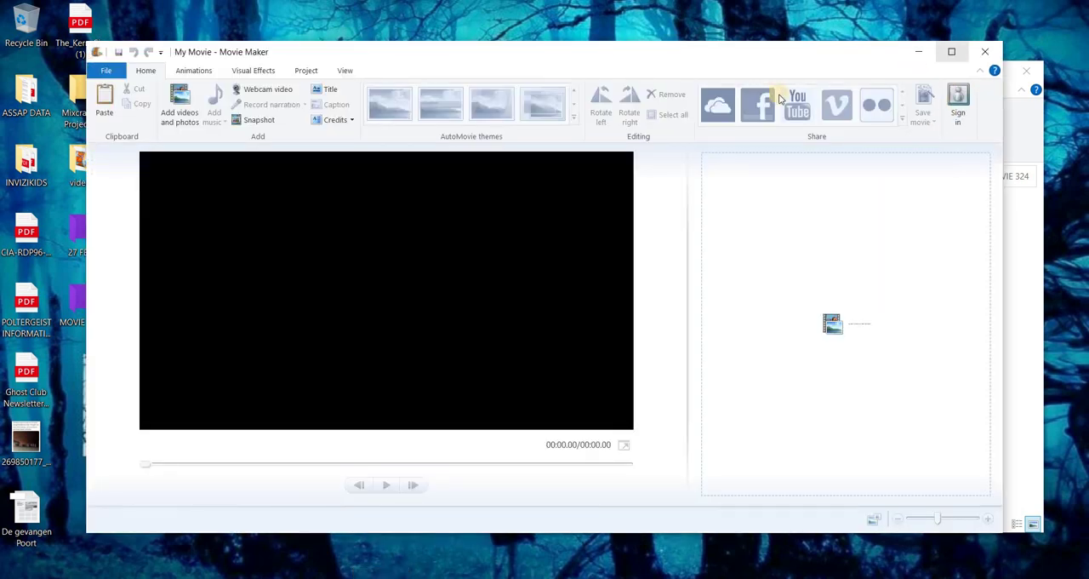
{"action": "left_click", "coordinate": [953, 53]}
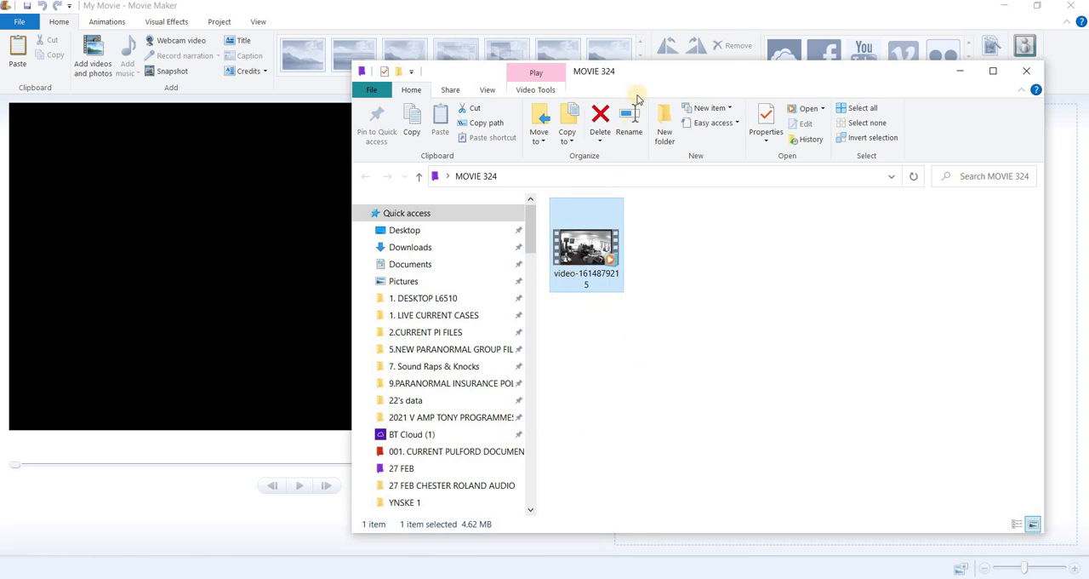
Drag the CCTV clip onto the storyboard, then preview and scrub it to about 8 seconds
{"action": "mouse_move", "coordinate": [634, 80]}
{"action": "left_mouse_down"}
{"action": "mouse_move", "coordinate": [361, 256]}
{"action": "mouse_move", "coordinate": [308, 337]}
{"action": "left_mouse_up"}
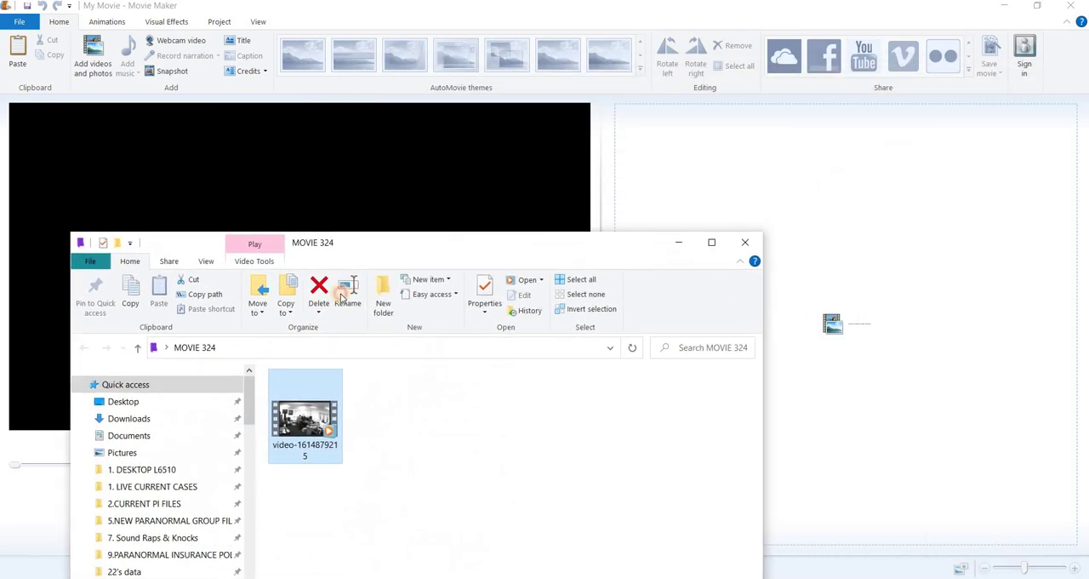
{"action": "left_click_drag", "start_coordinate": [295, 449], "coordinate": [792, 281]}
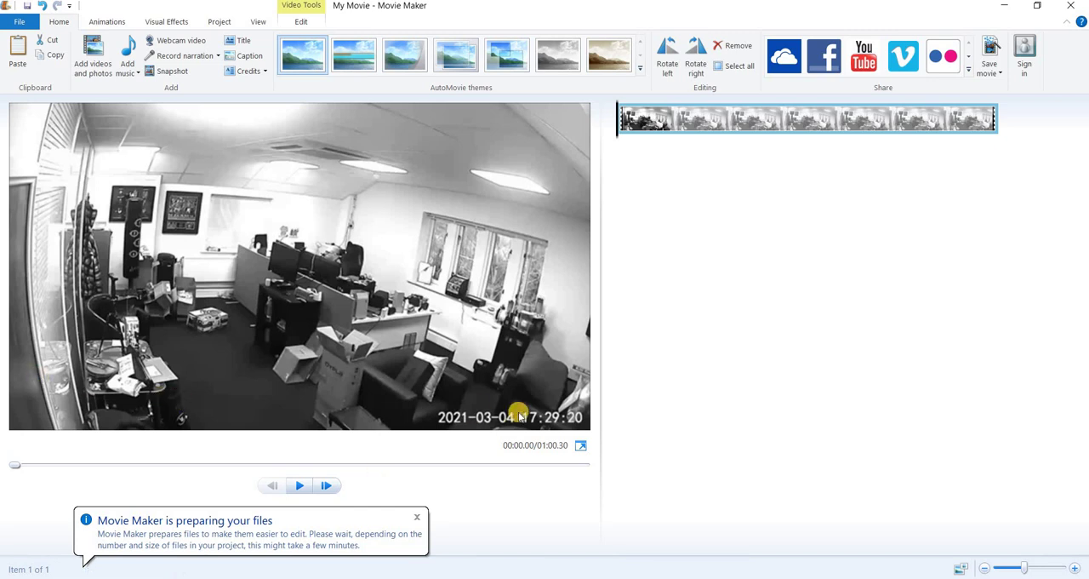
{"action": "left_click", "coordinate": [300, 486]}
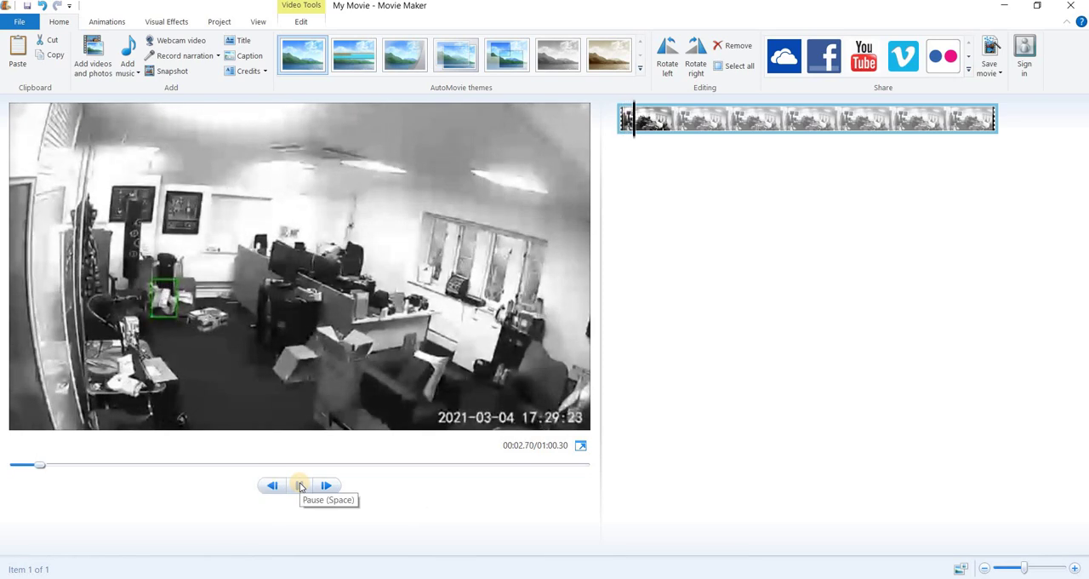
{"action": "key", "text": "space"}
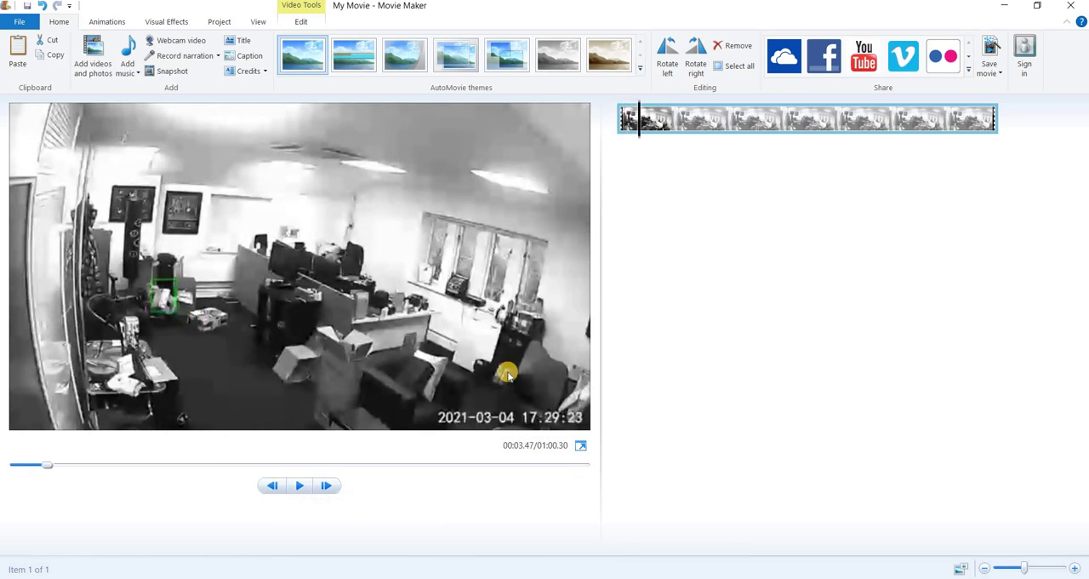
{"action": "left_click", "coordinate": [306, 486]}
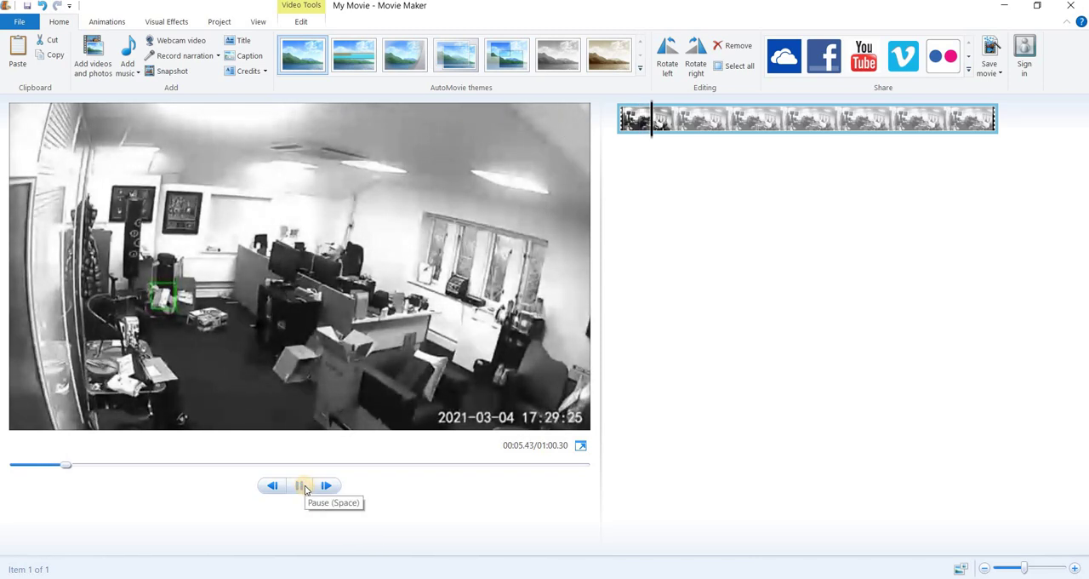
{"action": "left_click", "coordinate": [305, 487]}
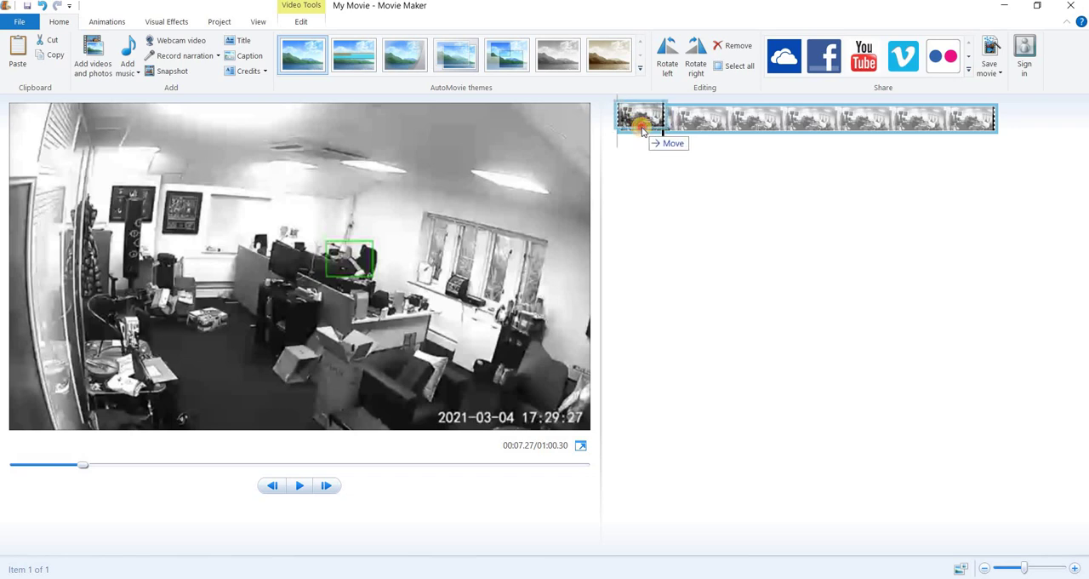
{"action": "mouse_move", "coordinate": [663, 119]}
{"action": "left_mouse_down"}
{"action": "mouse_move", "coordinate": [618, 119]}
{"action": "mouse_move", "coordinate": [630, 128]}
{"action": "mouse_move", "coordinate": [599, 133]}
{"action": "mouse_move", "coordinate": [673, 133]}
{"action": "left_mouse_up"}
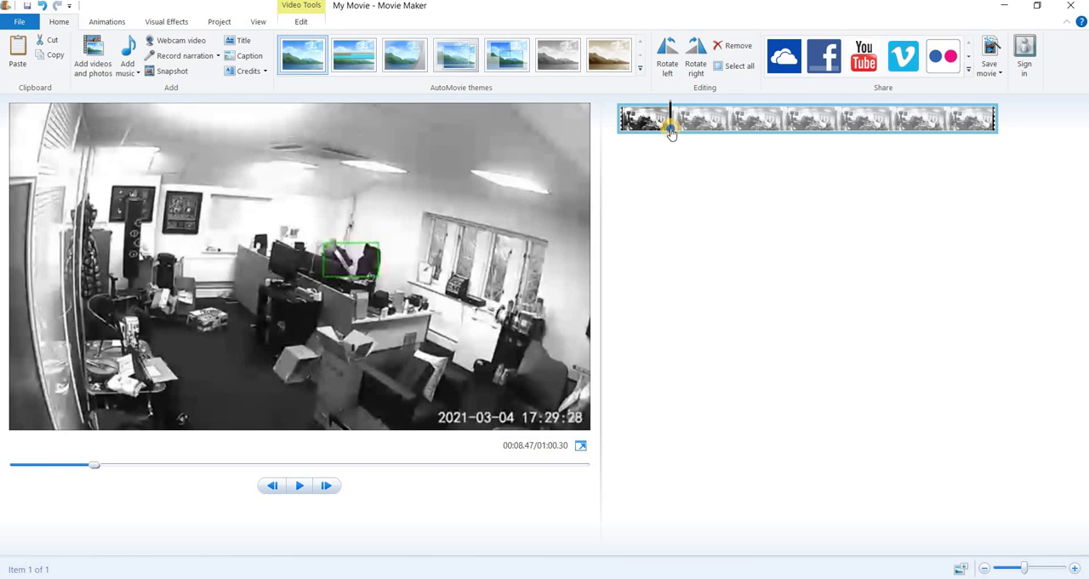
Split the clip at 00:08.47 and remove the later part
{"action": "right_click", "coordinate": [673, 128]}
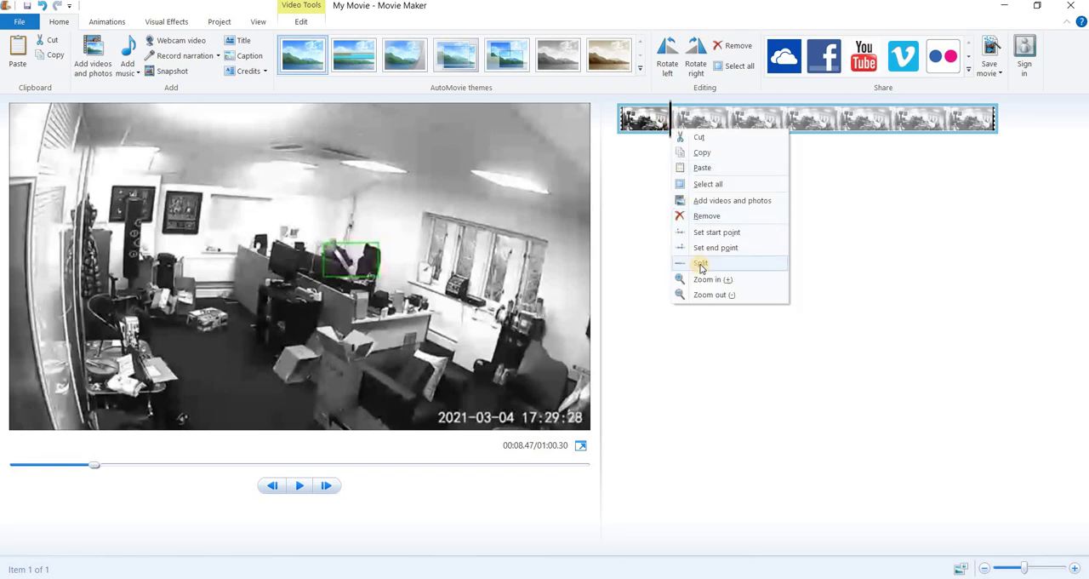
{"action": "left_click", "coordinate": [700, 264]}
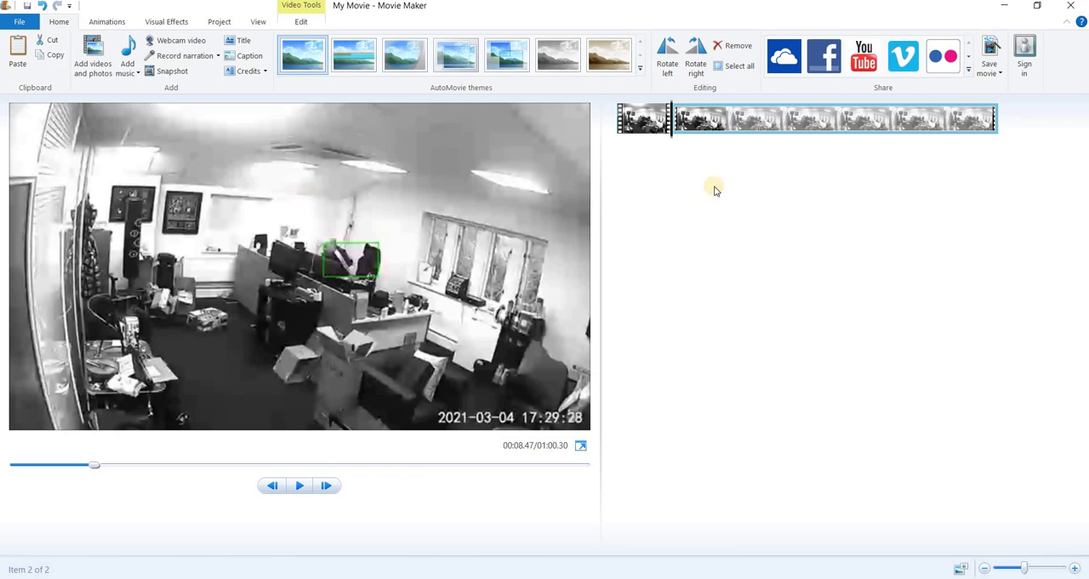
{"action": "left_click", "coordinate": [736, 128]}
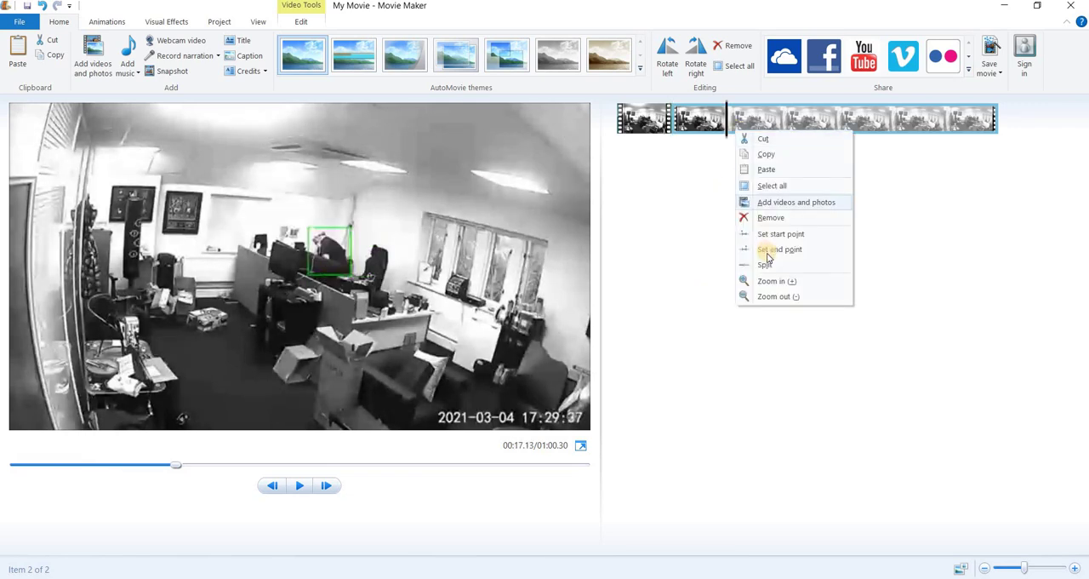
{"action": "left_click", "coordinate": [771, 217]}
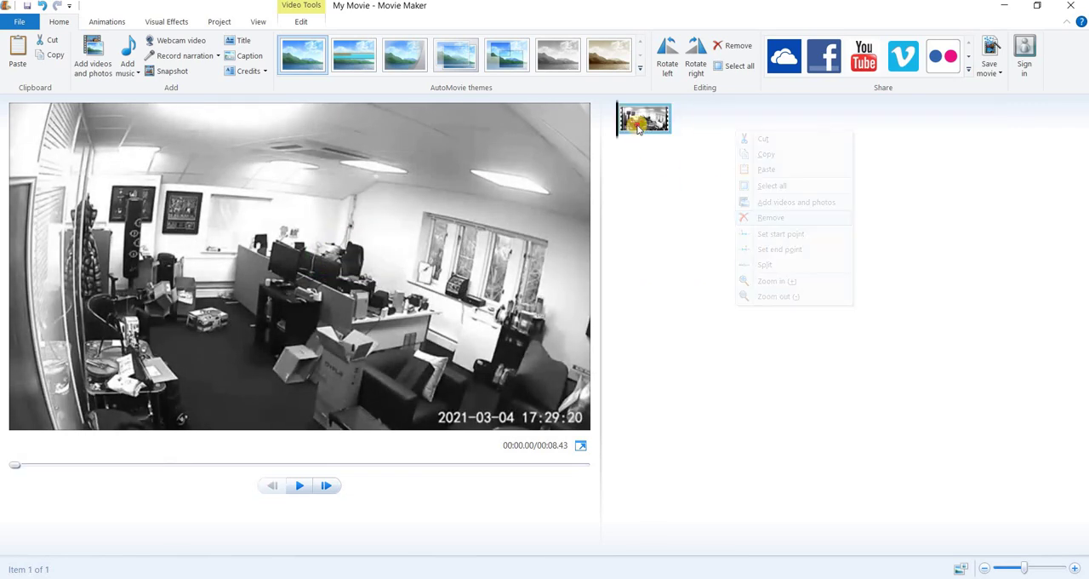
Set the clip speed to 0.125x, stretching it to 1:07.47, and play it
{"action": "left_click", "coordinate": [219, 22]}
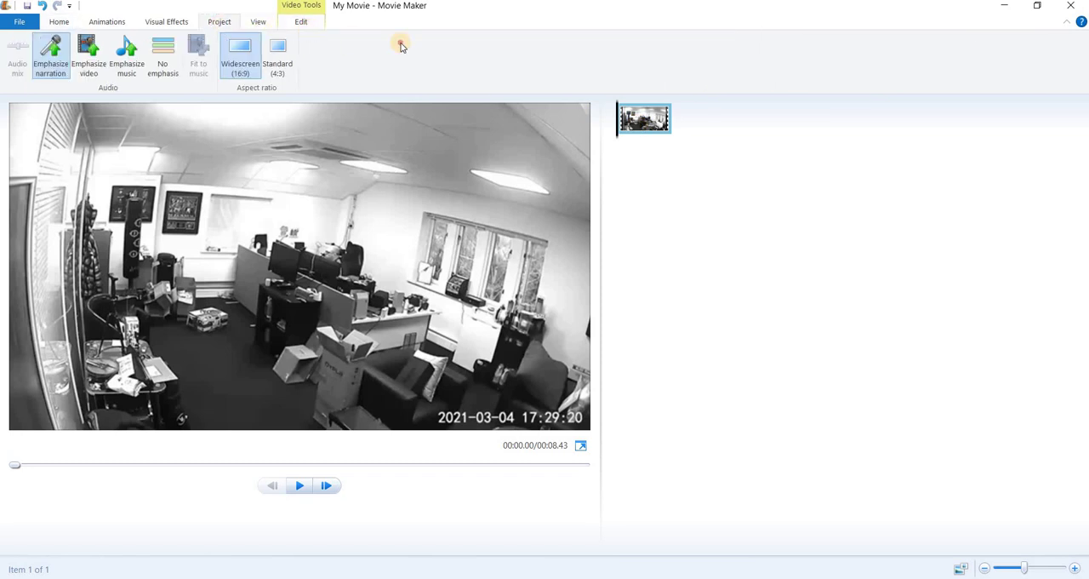
{"action": "left_click", "coordinate": [301, 21]}
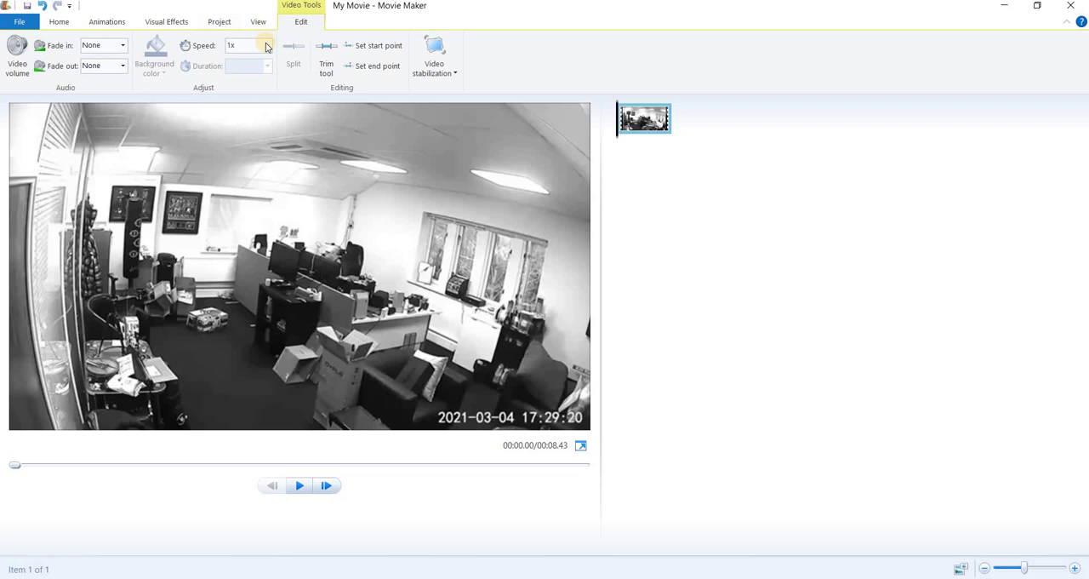
{"action": "left_click", "coordinate": [266, 45]}
{"action": "left_click", "coordinate": [238, 62]}
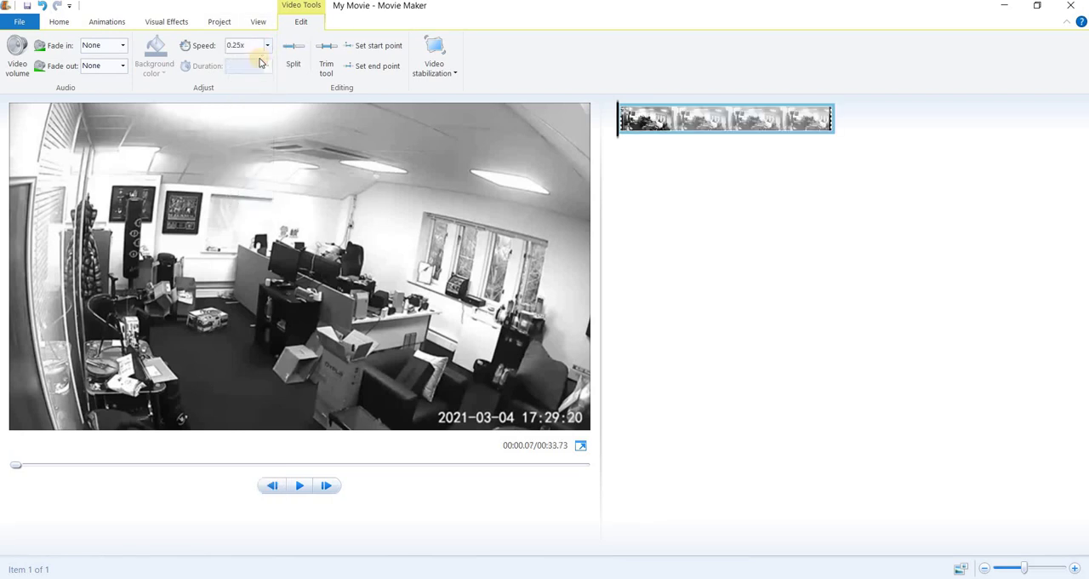
{"action": "left_click", "coordinate": [298, 485]}
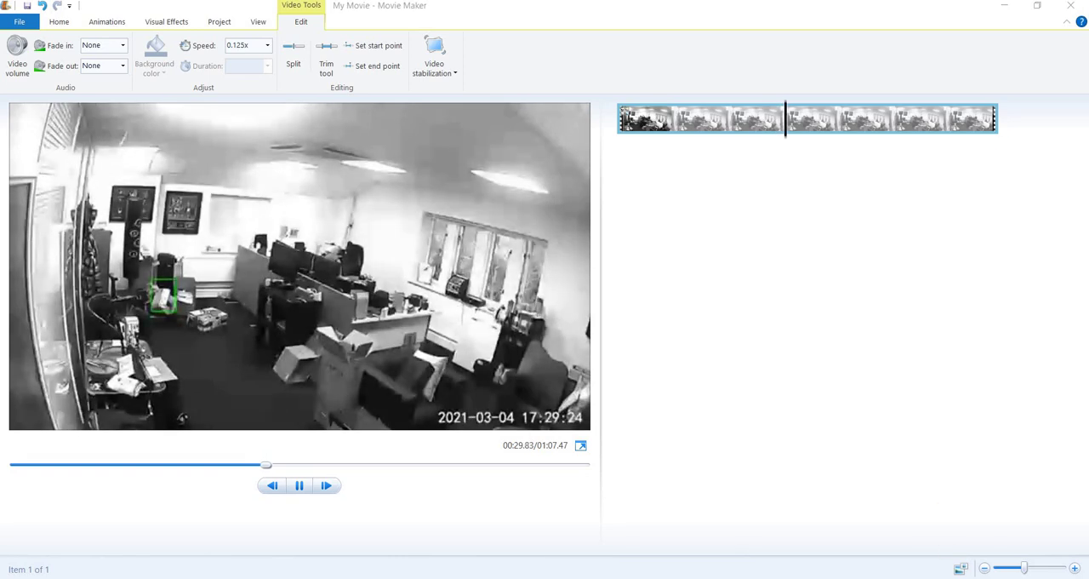
{"action": "key", "text": "XF86AudioRaiseVolume"}
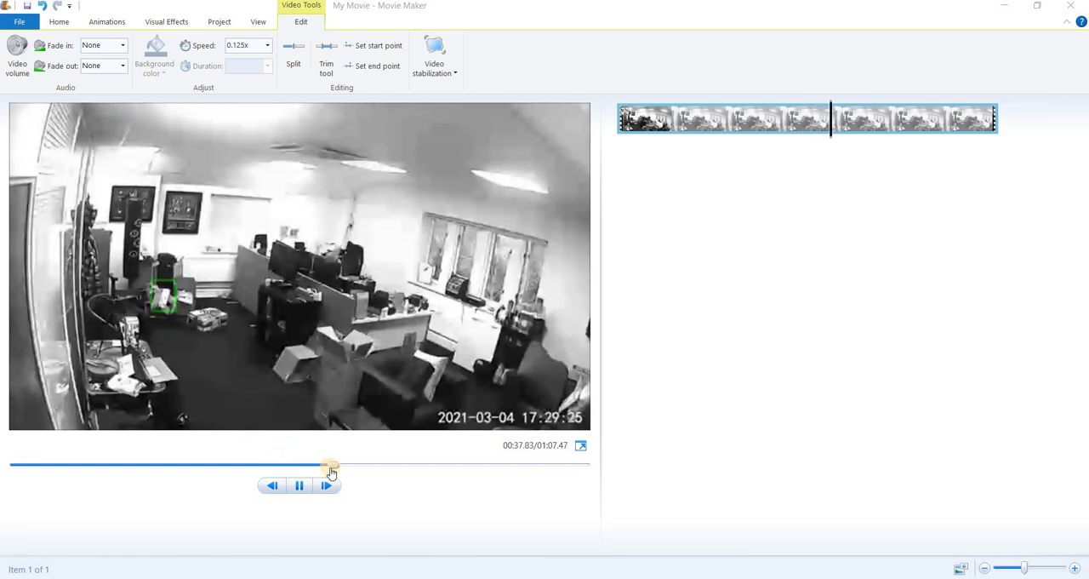
{"action": "left_click", "coordinate": [16, 464]}
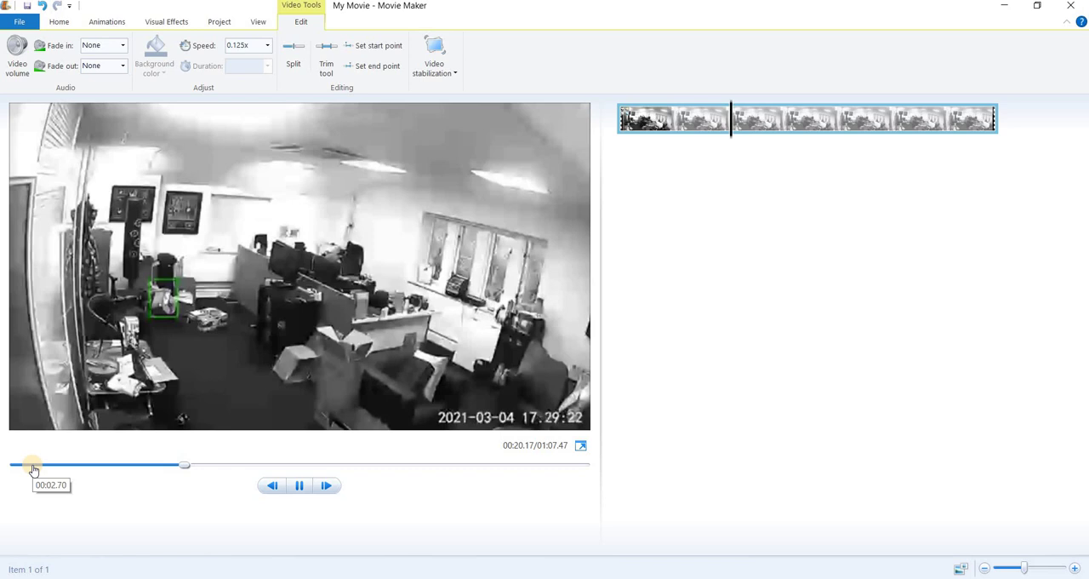
{"action": "left_click", "coordinate": [92, 464]}
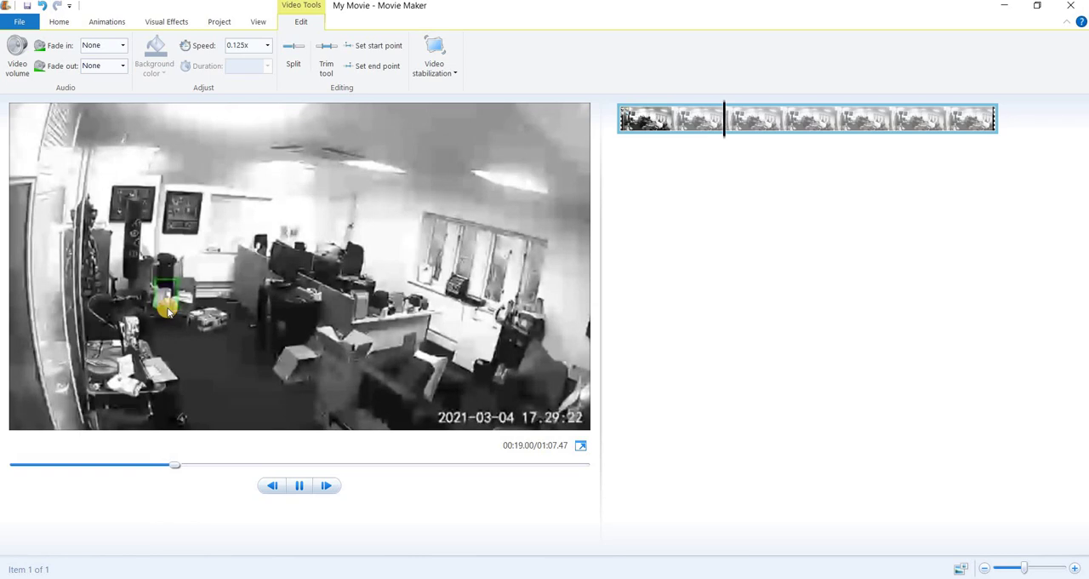
{"action": "left_click", "coordinate": [299, 486]}
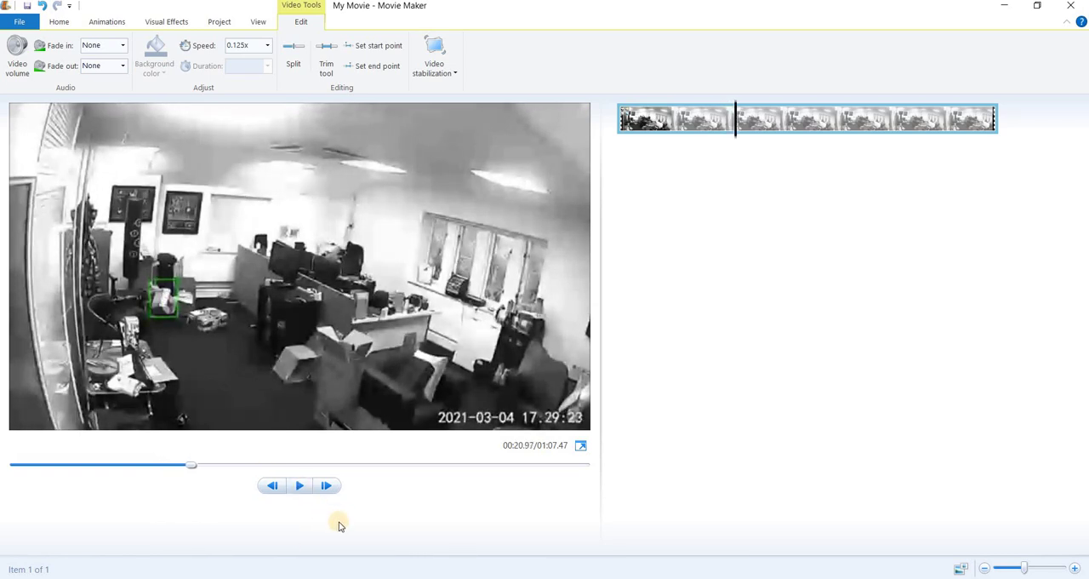